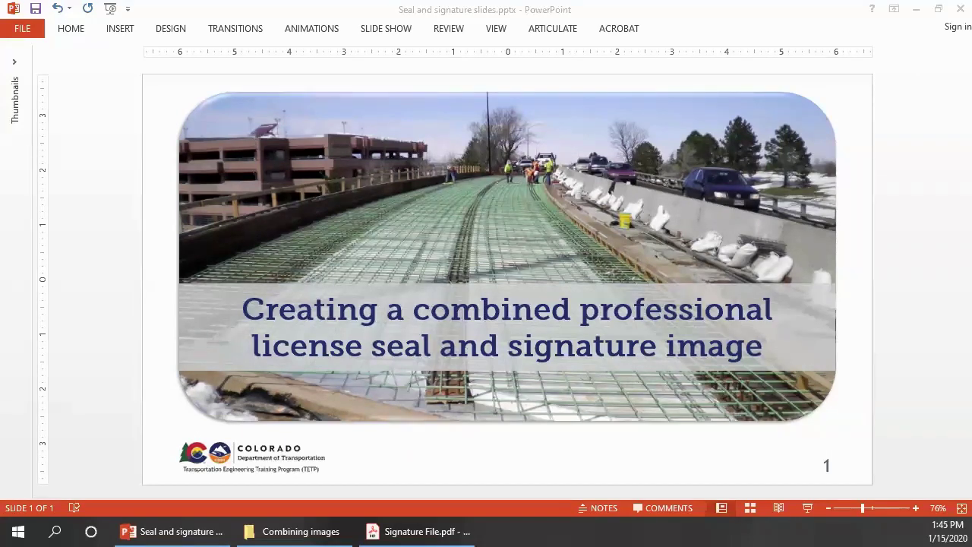
# Bring the Combining images folder, with the blank PE seal and signature PDF, to the front
pyautogui.click(322, 532)
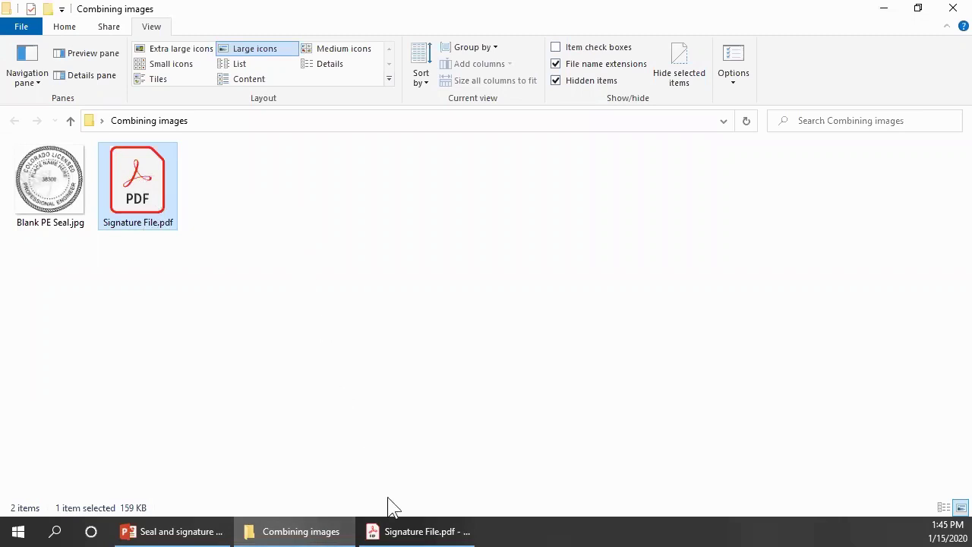
# Switch to Signature File.pdf and zoom to 300%, centred on the blue signature
pyautogui.click(403, 531)
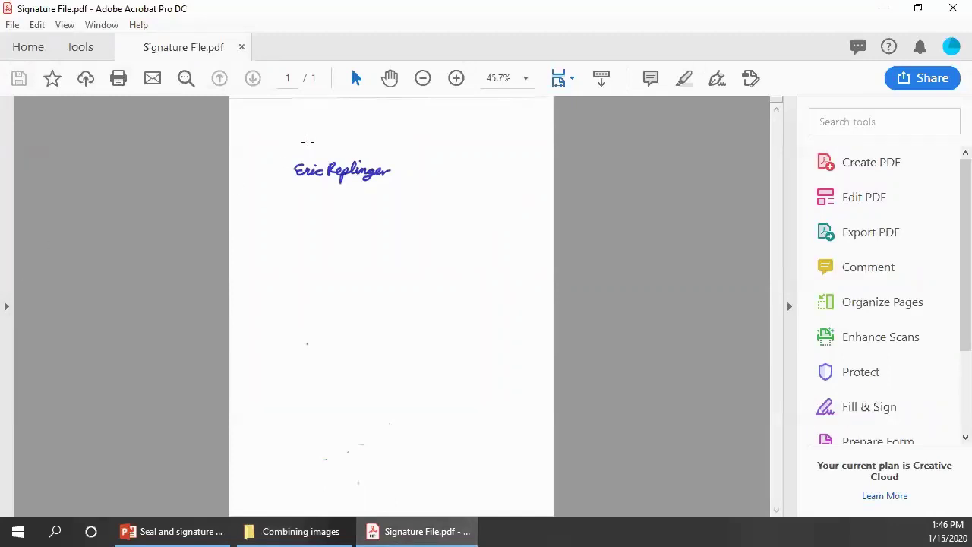
pyautogui.scroll(2, 308, 150)
pyautogui.scroll(1, 307, 150)
pyautogui.scroll(1, 117, 184)
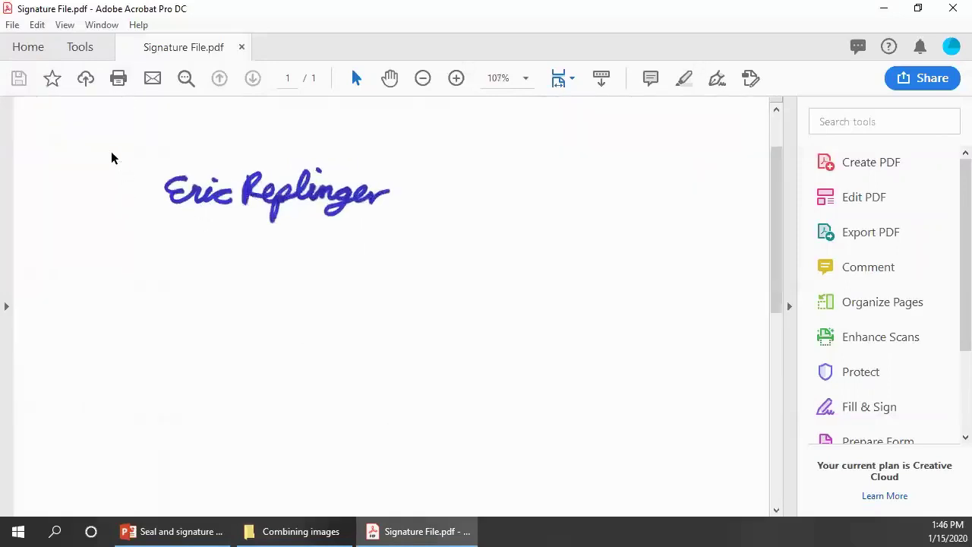
pyautogui.scroll(1, 117, 184)
pyautogui.scroll(2, 114, 158)
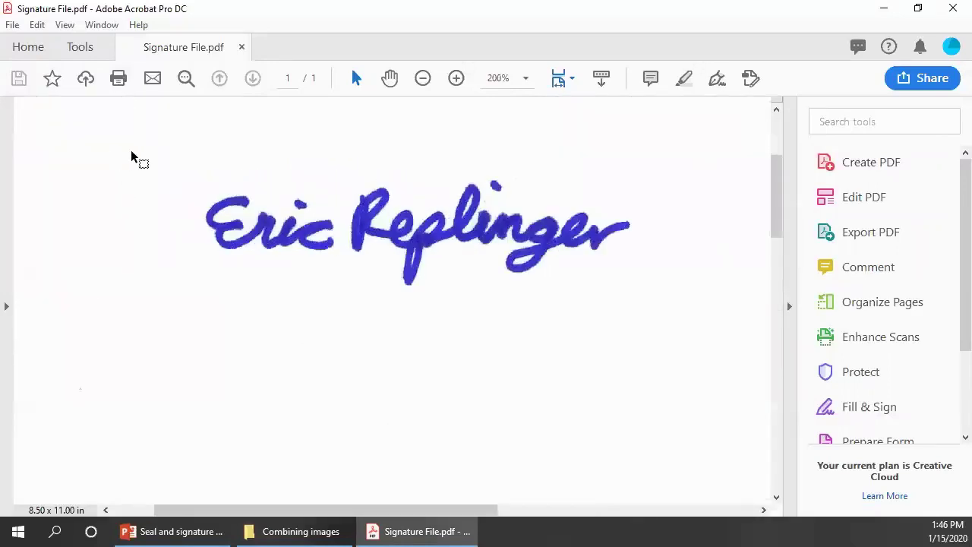
pyautogui.scroll(1, 132, 157)
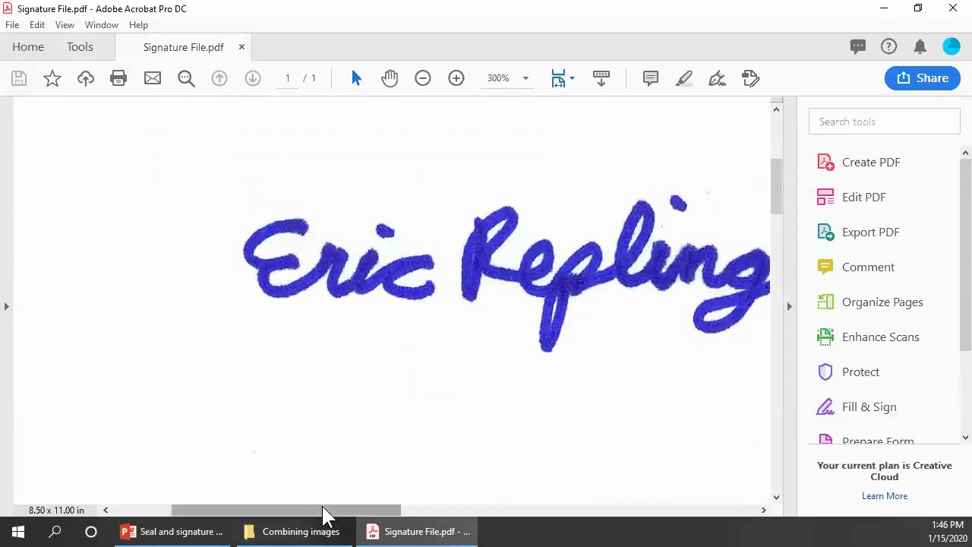
pyautogui.moveTo(322, 510); pyautogui.dragTo(368, 522)
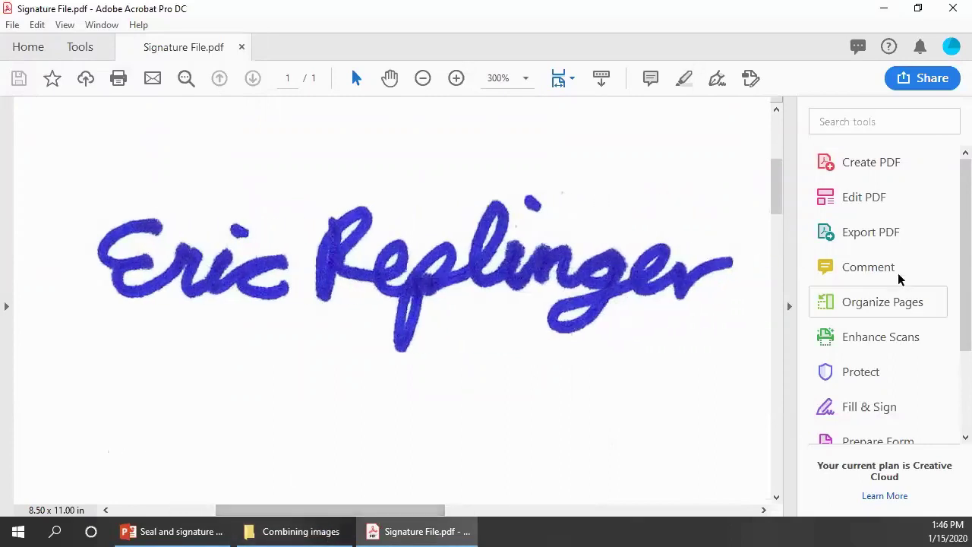
# Using Edit PDF's Crop Pages, draw a first crop rectangle around the signature
pyautogui.click(853, 200)
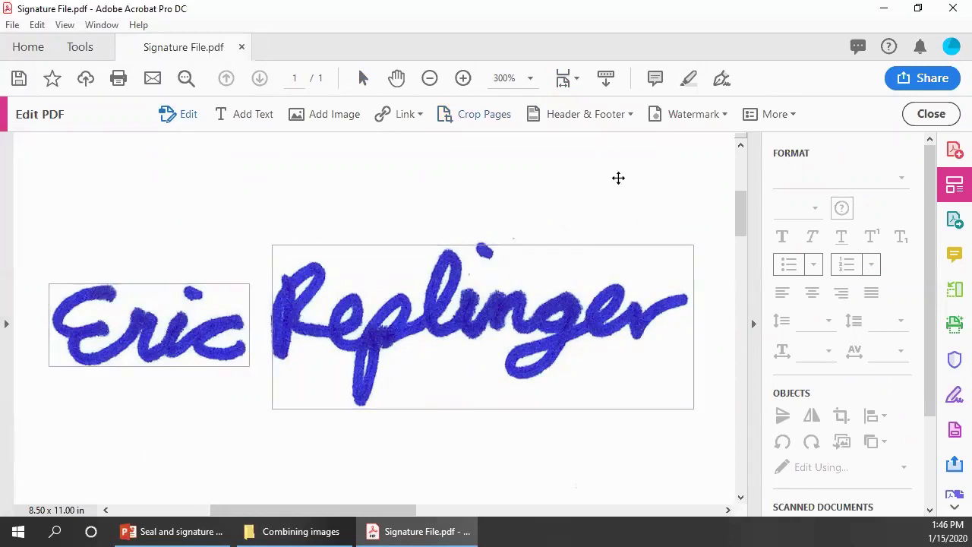
pyautogui.click(479, 121)
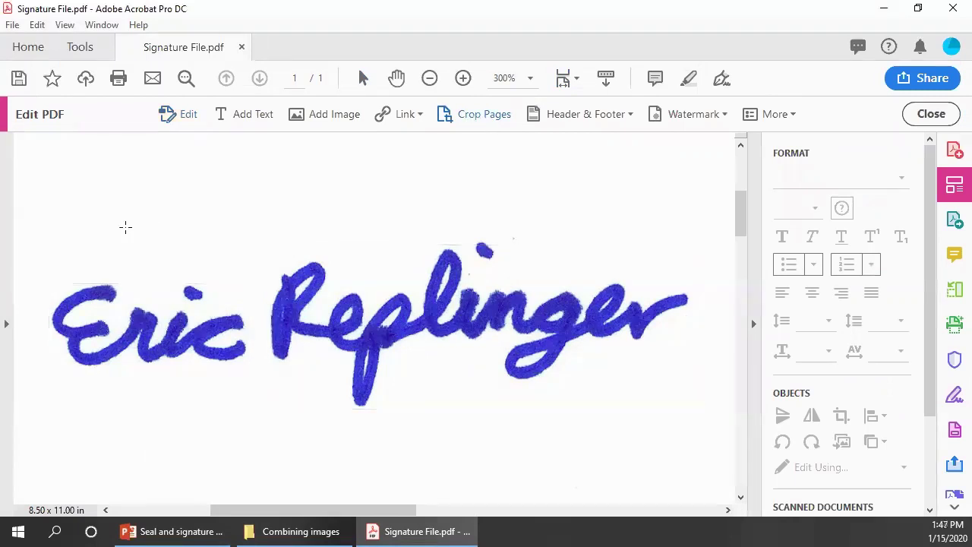
pyautogui.moveTo(37, 228); pyautogui.dragTo(703, 416)
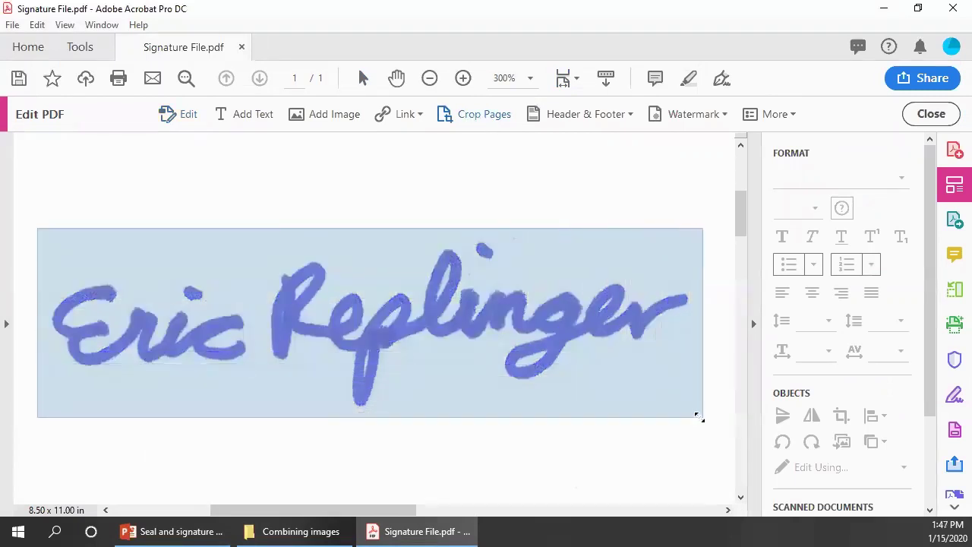
pyautogui.moveTo(703, 416); pyautogui.dragTo(703, 417)
pyautogui.moveTo(358, 277); pyautogui.dragTo(358, 276)
pyautogui.moveTo(35, 227); pyautogui.dragTo(50, 235)
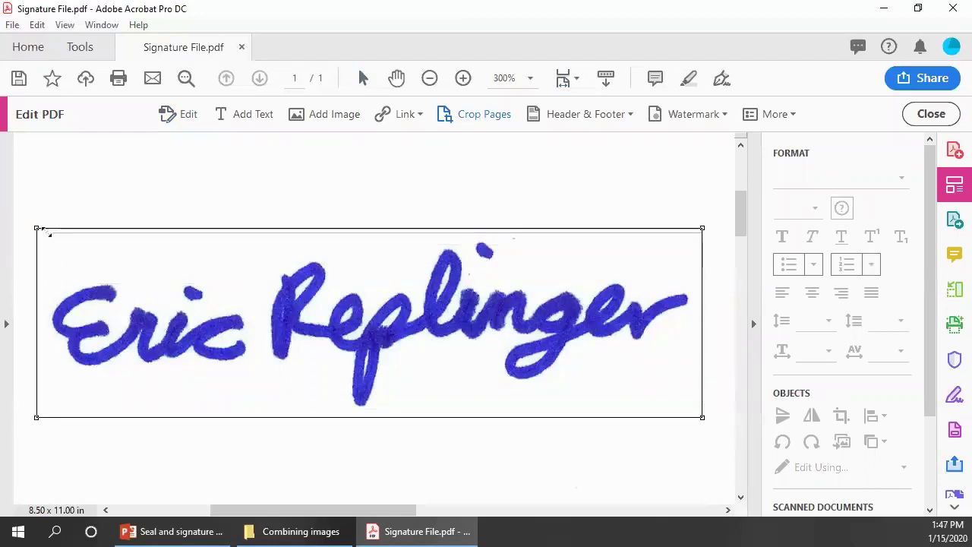
pyautogui.moveTo(50, 234); pyautogui.dragTo(47, 241)
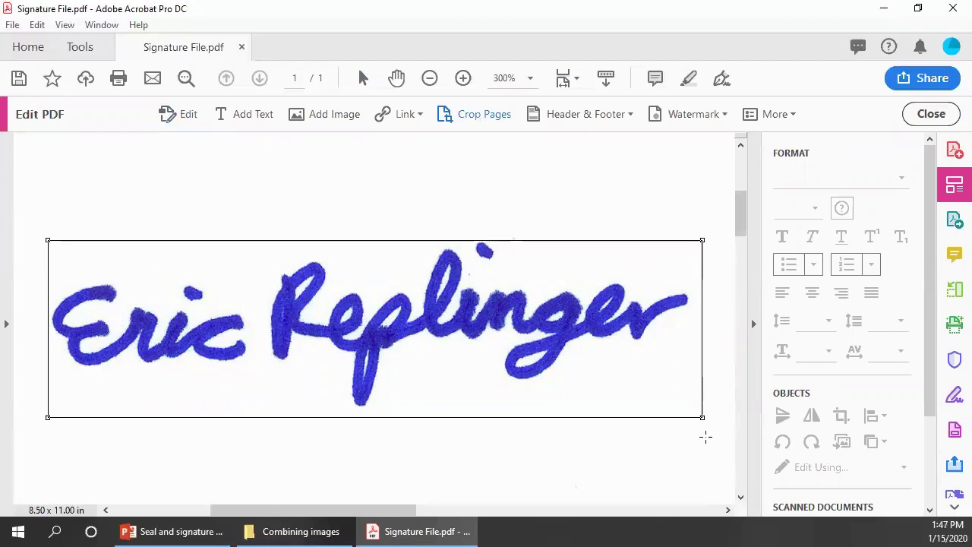
# Redraw the crop tightly around the signature and open page-box settings (2.582 × 0.682 in)
pyautogui.click(702, 416)
pyautogui.moveTo(46, 226); pyautogui.dragTo(714, 409)
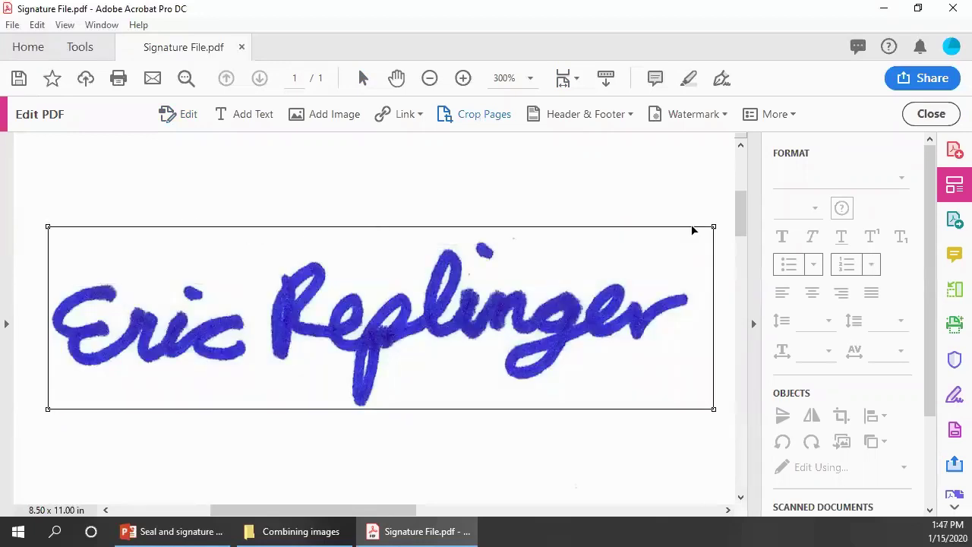
pyautogui.moveTo(714, 226); pyautogui.dragTo(693, 228)
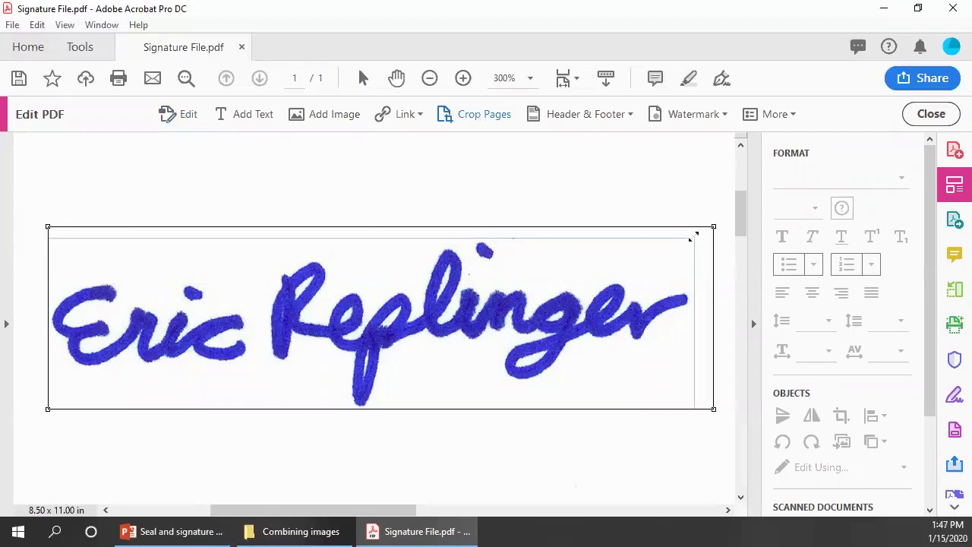
pyautogui.moveTo(693, 228); pyautogui.dragTo(695, 239)
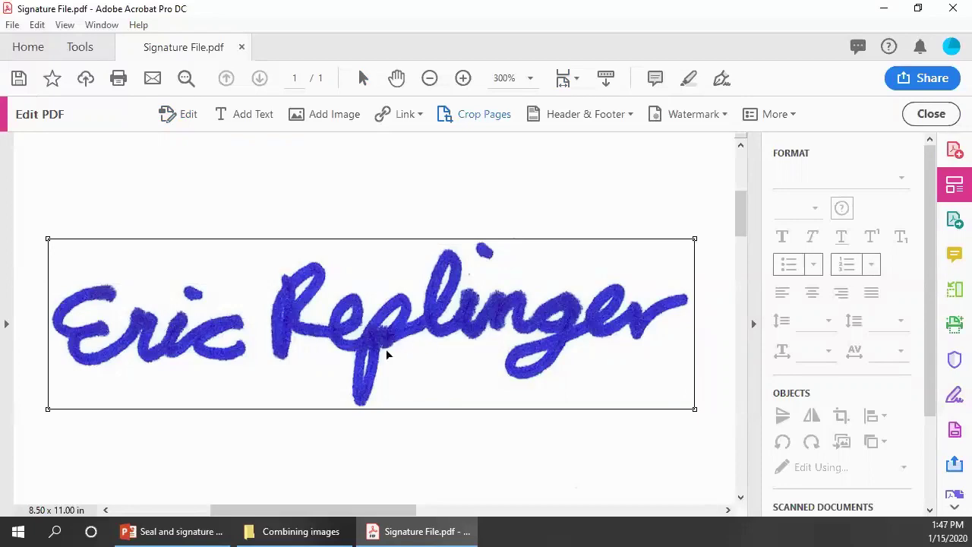
pyautogui.doubleClick(251, 282)
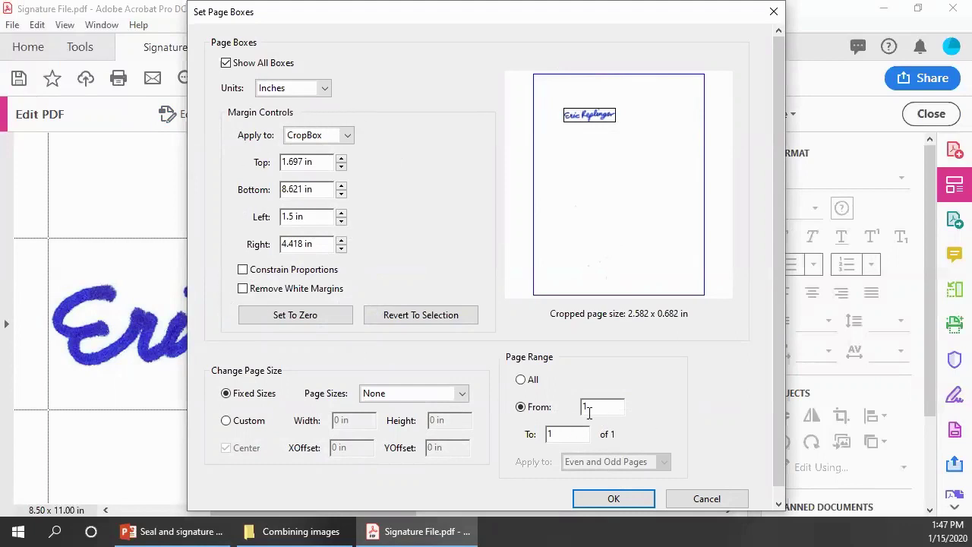
# Confirm the Set Page Boxes dialog so the page shows only the signature
pyautogui.click(608, 499)
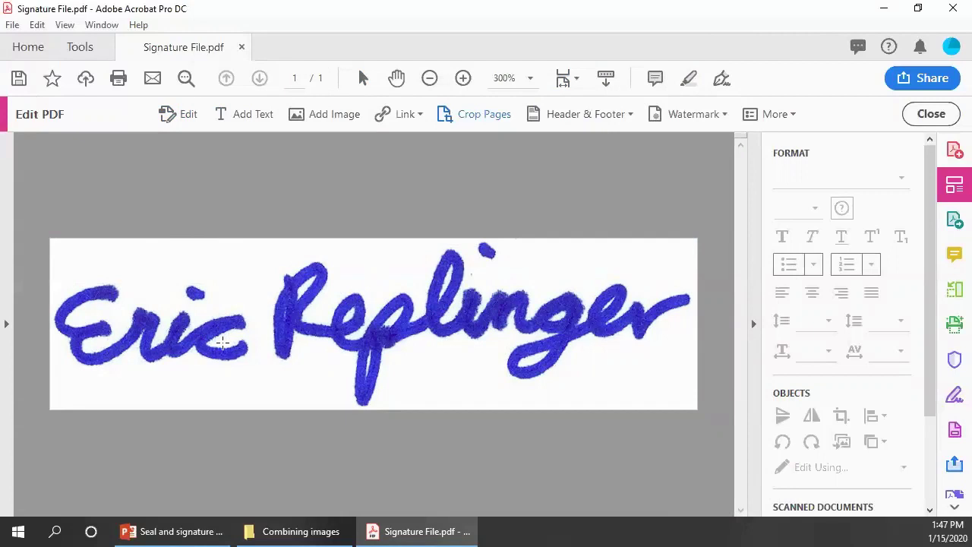
# Export the page as a JPEG, adding ' cropped' to name it Signature File cropped.jpg
pyautogui.click(12, 26)
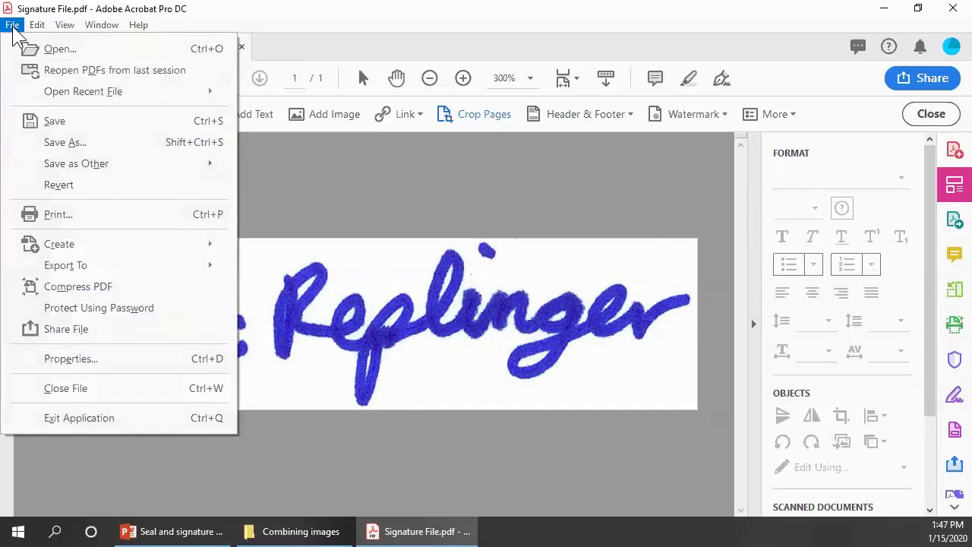
pyautogui.moveTo(65, 265)
pyautogui.moveTo(269, 333)
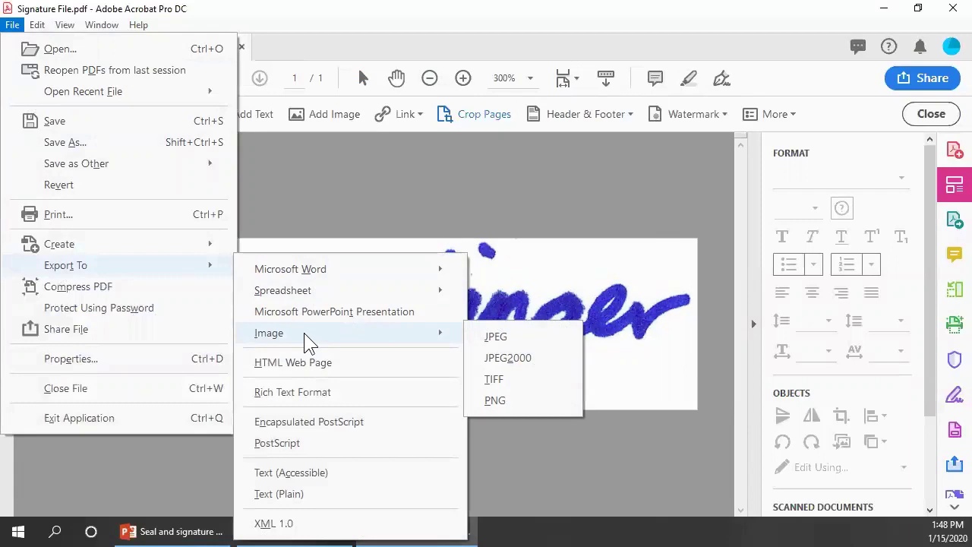
pyautogui.click(500, 339)
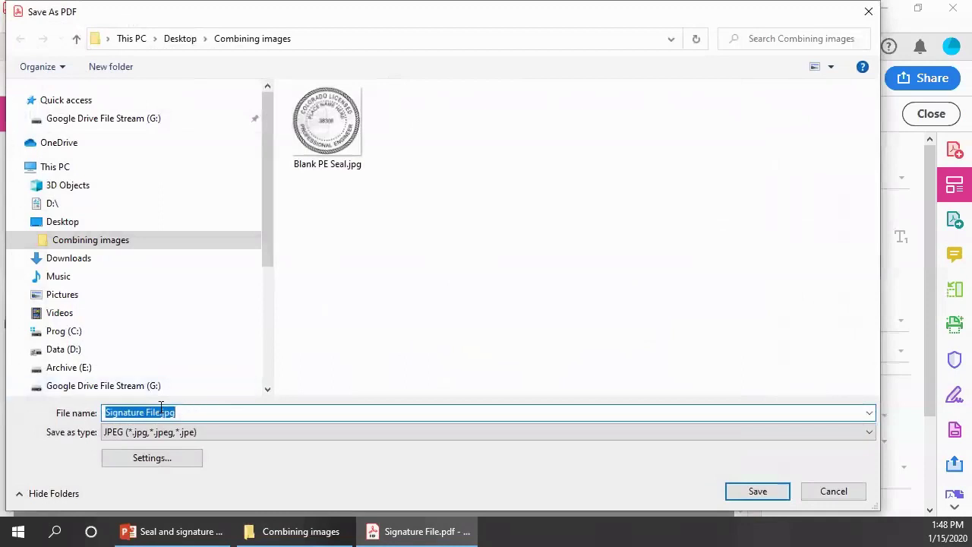
pyautogui.click(159, 413)
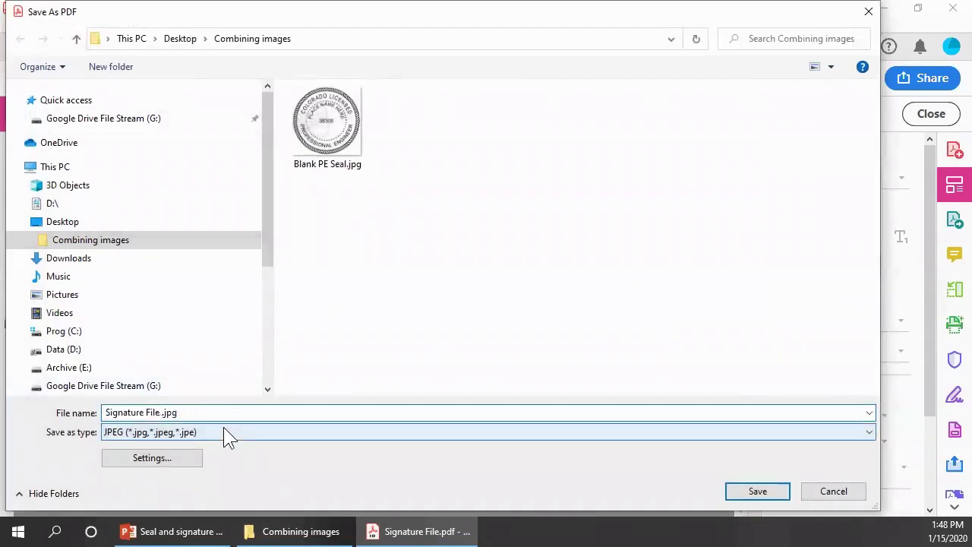
pyautogui.write('cropped')
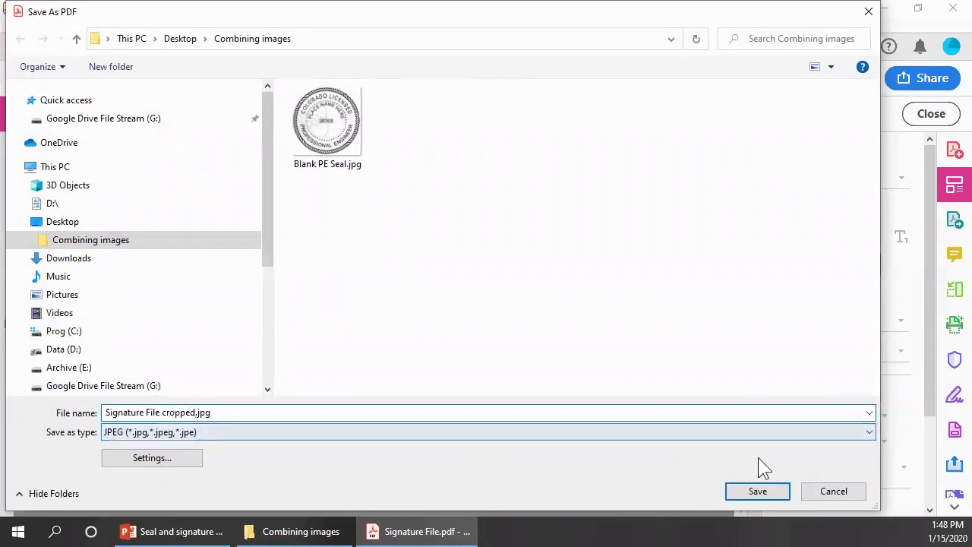
pyautogui.click(760, 490)
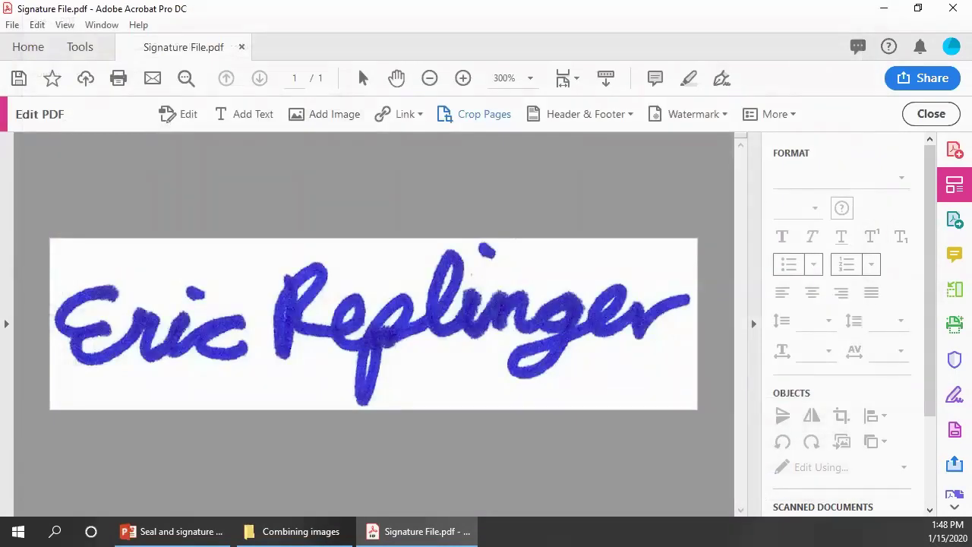
# Return to the Combining images folder and bring up Open with choices for Blank PE Seal.jpg
pyautogui.click(284, 531)
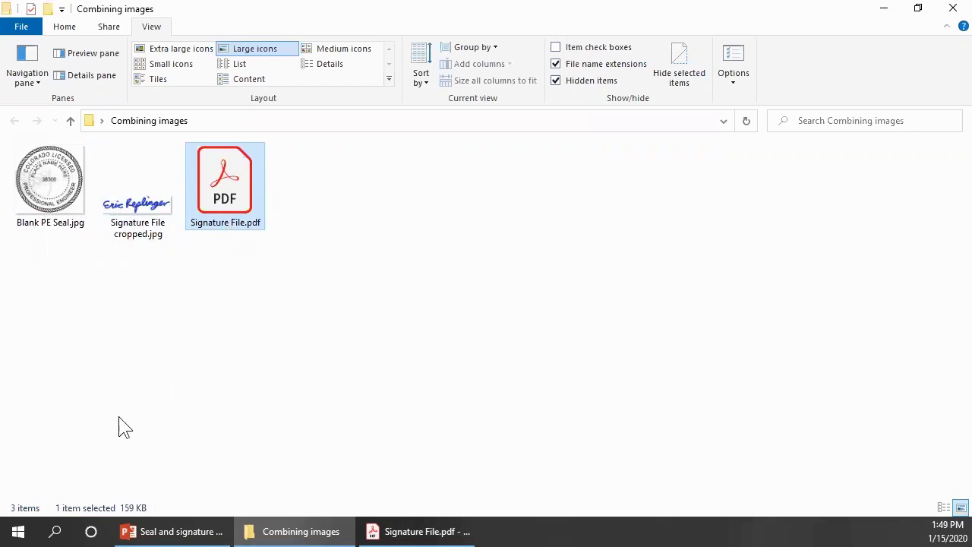
pyautogui.rightClick(58, 166)
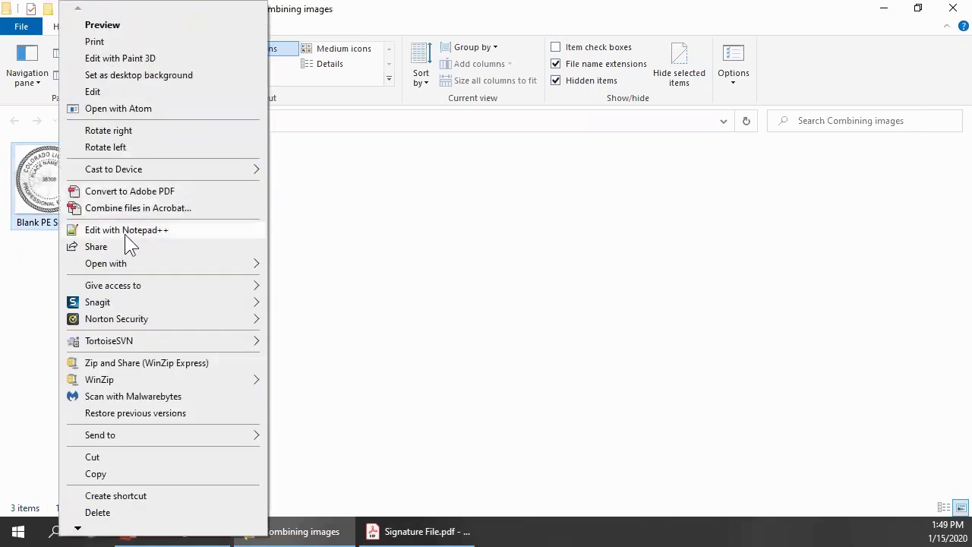
pyautogui.moveTo(106, 263)
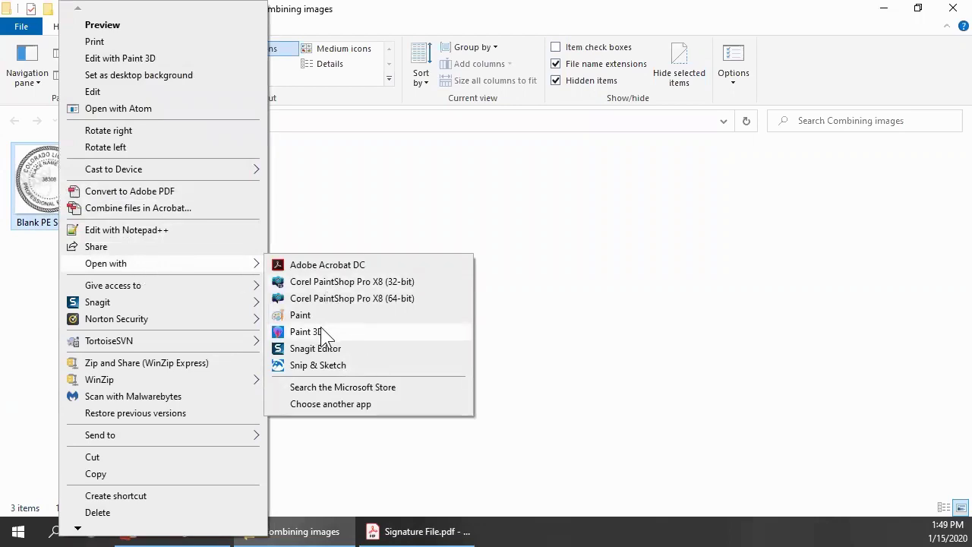
# Open Blank PE Seal.jpg in Paint 3D and insert Signature File cropped.jpg onto it
pyautogui.click(325, 335)
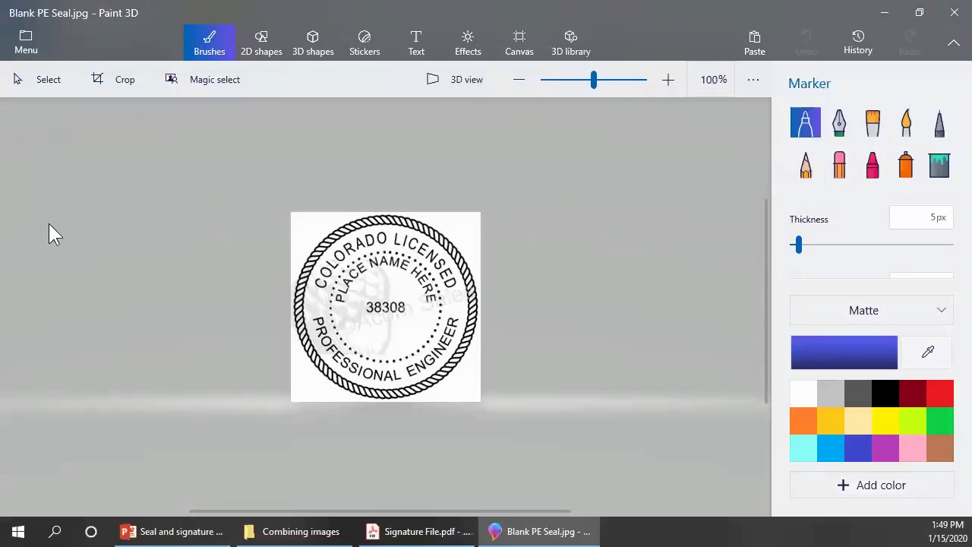
pyautogui.click(23, 39)
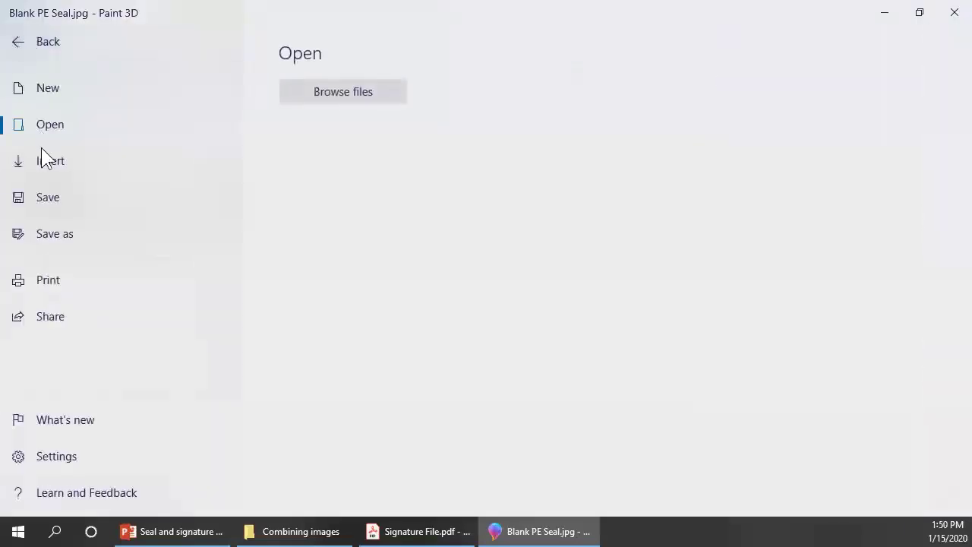
pyautogui.press('Escape')
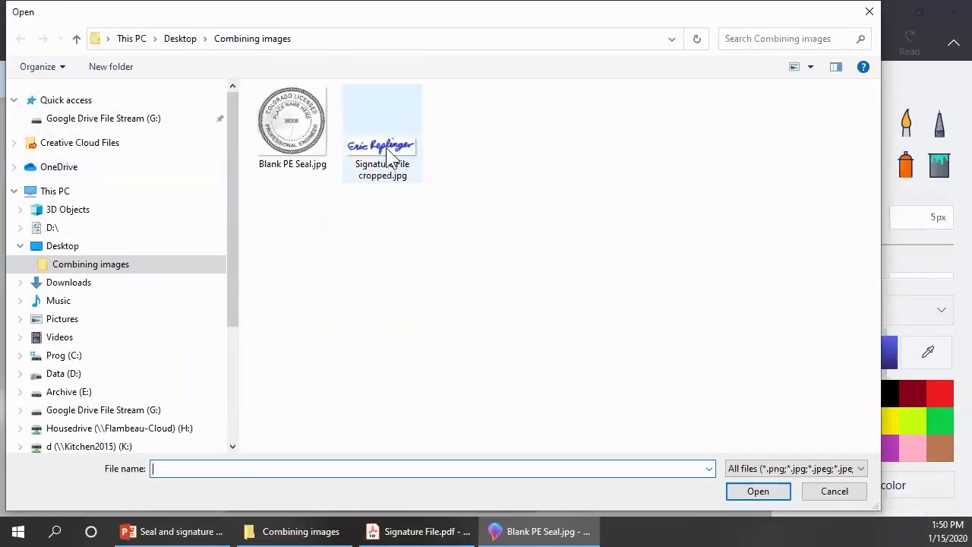
pyautogui.click(384, 156)
pyautogui.doubleClick(383, 151)
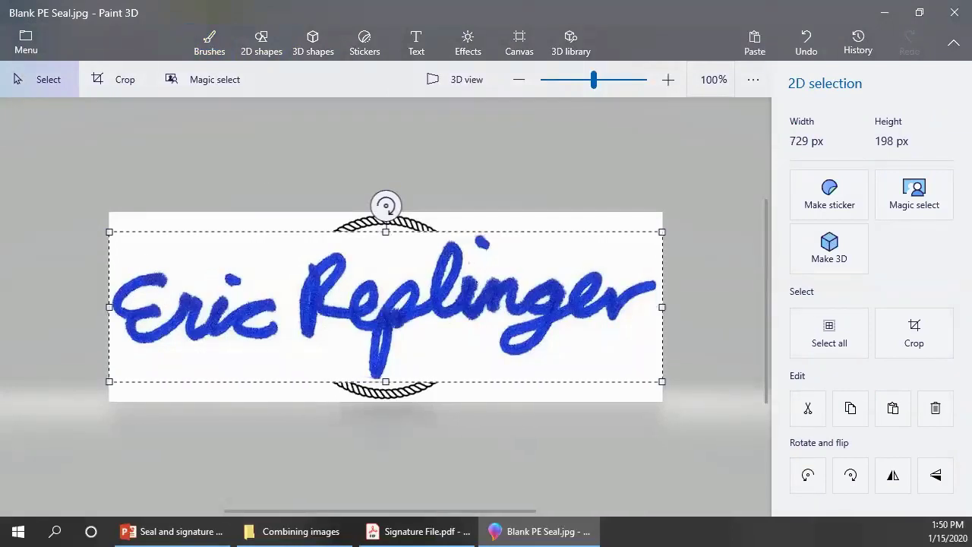
# Shrink the signature to 603 × 153 px, drop it on the seal, then undo it
pyautogui.scroll(-2, 82, 365)
pyautogui.scroll(-1, 82, 357)
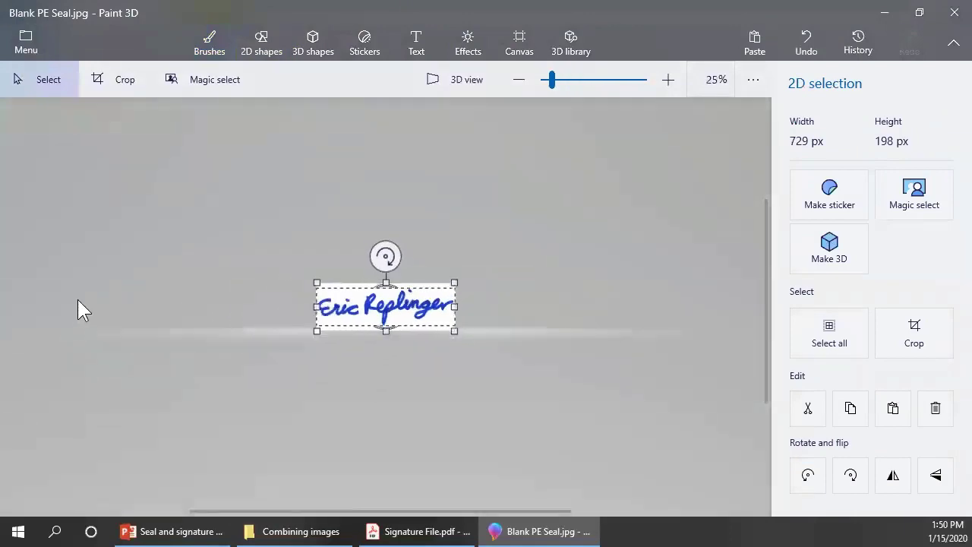
pyautogui.scroll(2, 78, 301)
pyautogui.scroll(2, 315, 288)
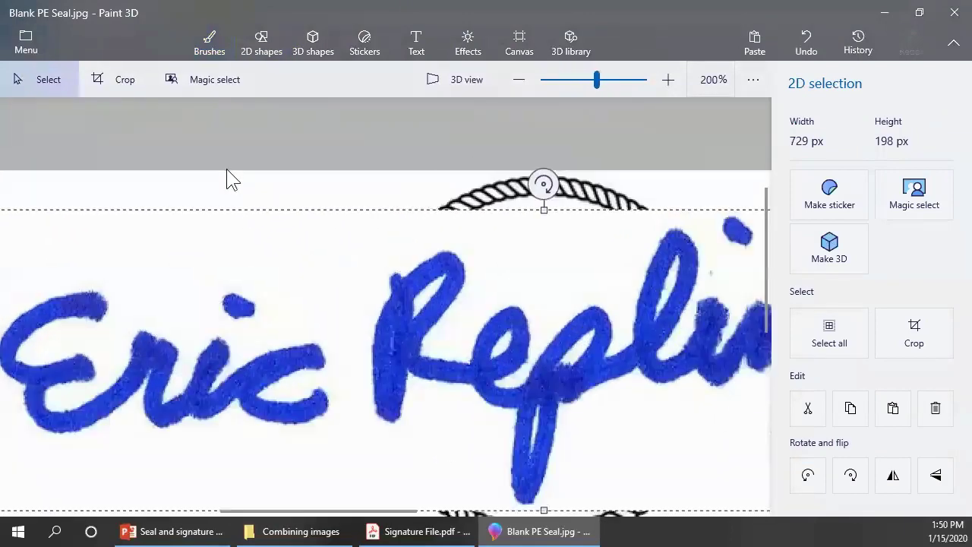
pyautogui.click(591, 82)
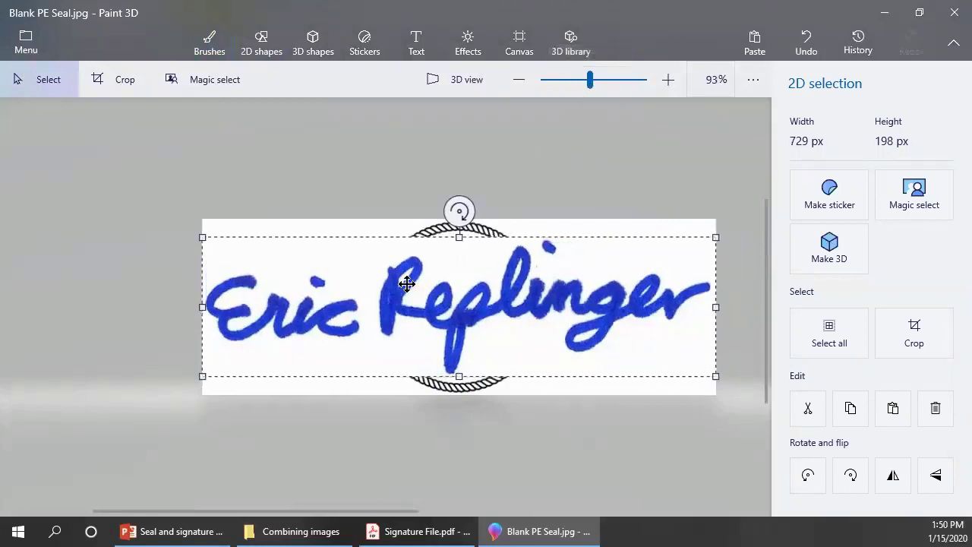
pyautogui.moveTo(402, 282); pyautogui.dragTo(411, 292)
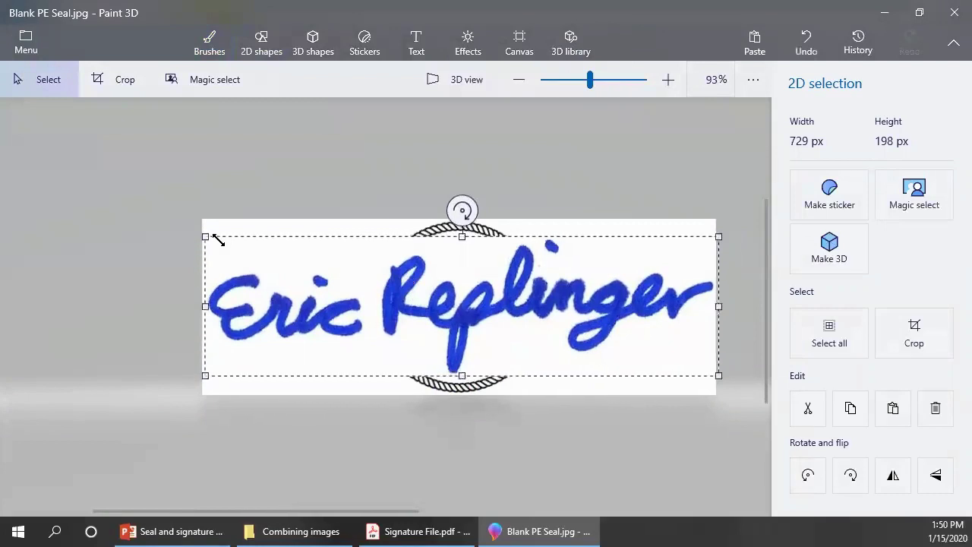
pyautogui.moveTo(205, 237); pyautogui.dragTo(295, 270)
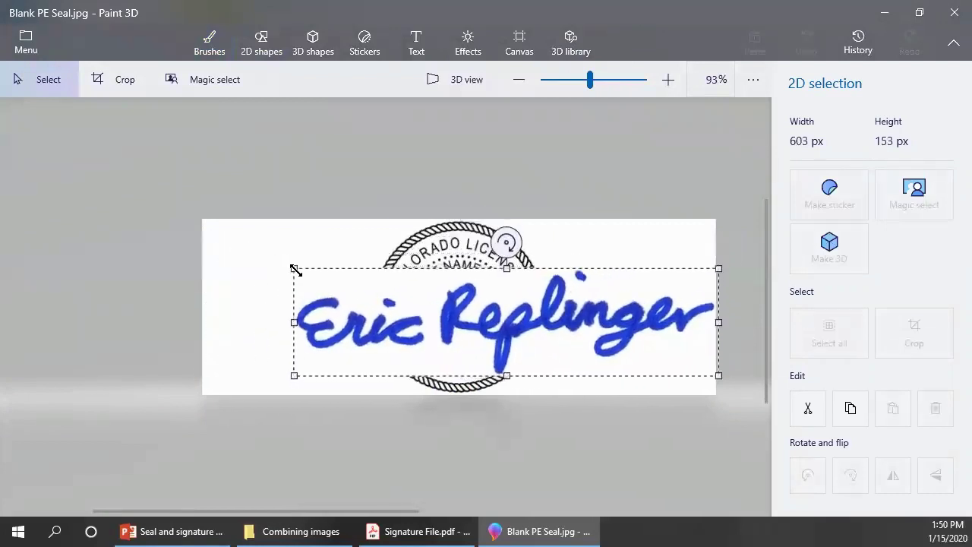
pyautogui.moveTo(295, 270); pyautogui.dragTo(295, 270)
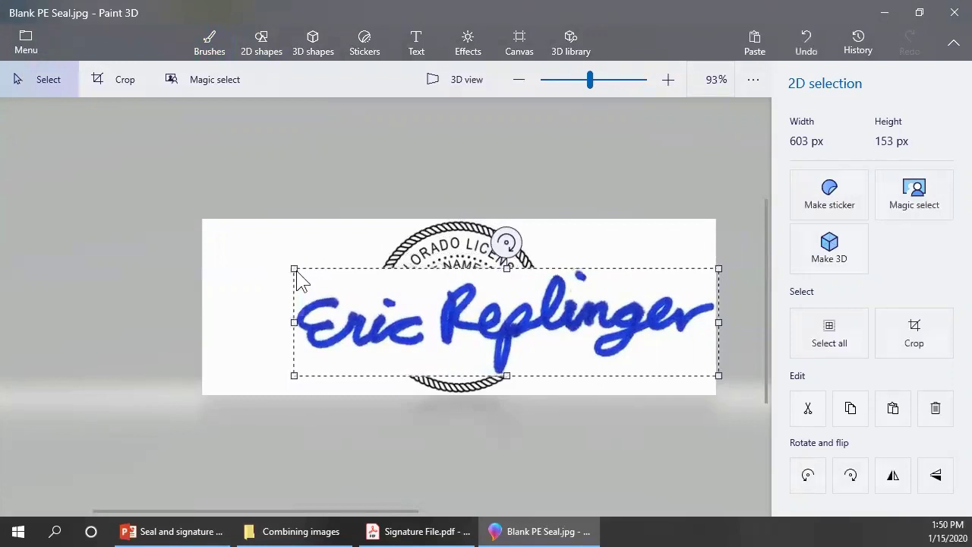
pyautogui.click(260, 258)
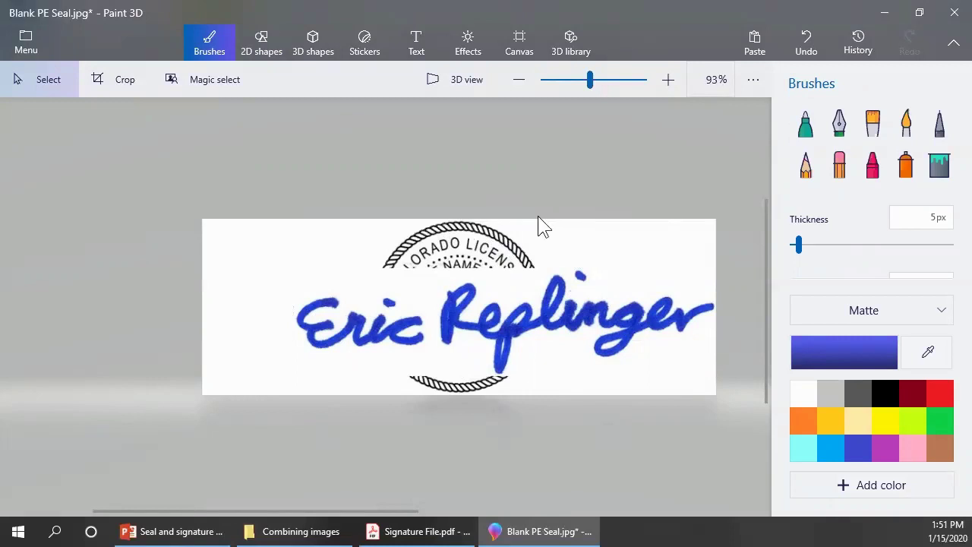
pyautogui.click(810, 34)
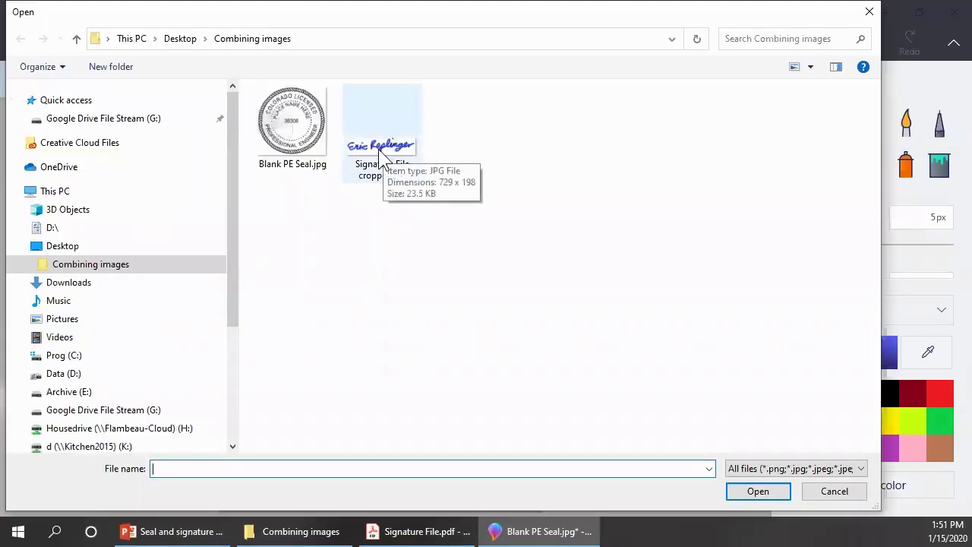
# Re-insert the signature, shrink it, and move it onto the centre of the seal
pyautogui.doubleClick(379, 149)
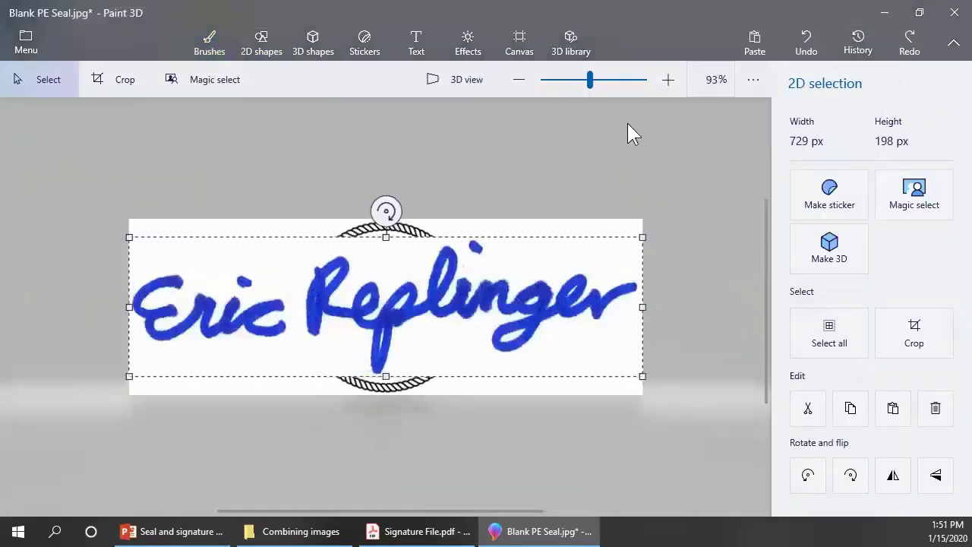
pyautogui.click(667, 80)
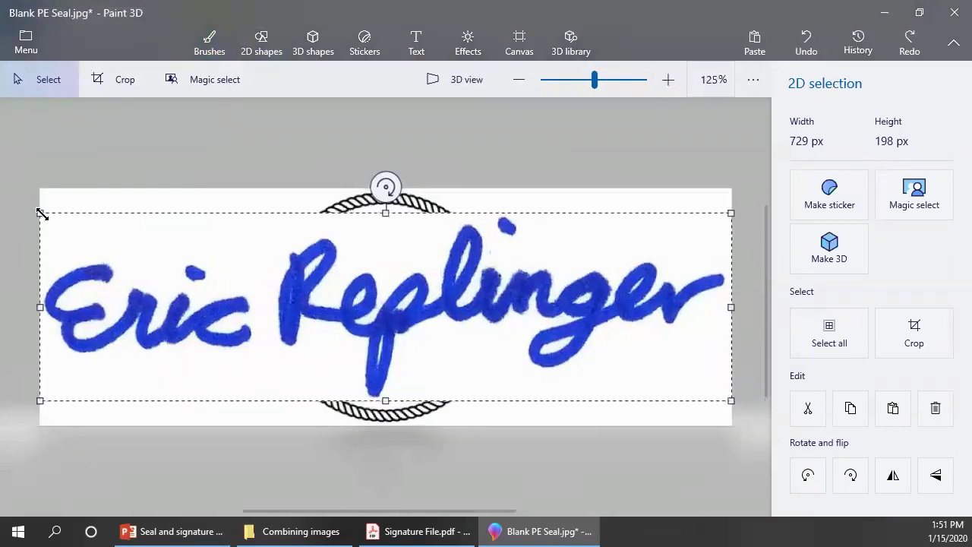
pyautogui.moveTo(42, 214); pyautogui.dragTo(531, 347)
pyautogui.moveTo(626, 378); pyautogui.dragTo(387, 340)
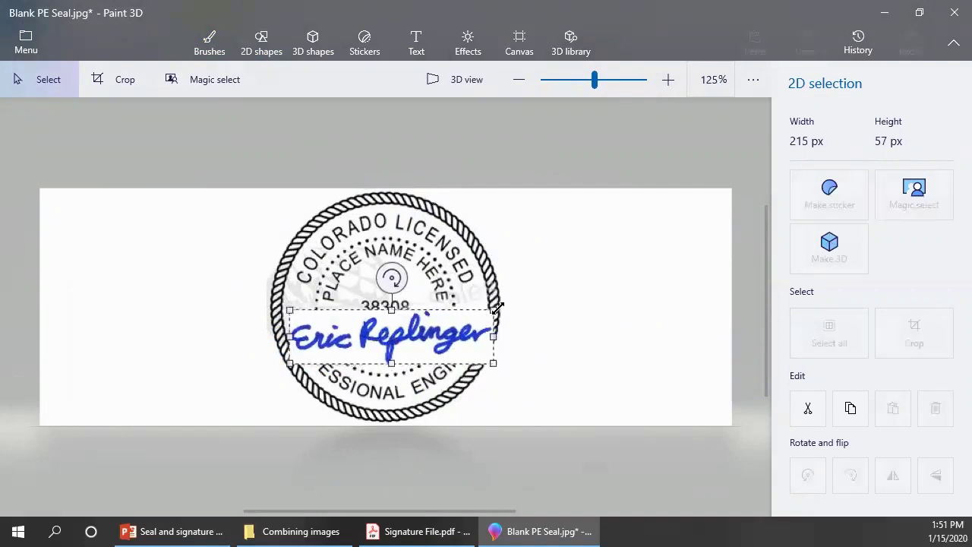
# Shrink the signature to 110 × 24 px and position it below 38308
pyautogui.moveTo(492, 310)
pyautogui.mouseDown()
pyautogui.moveTo(430, 329)
pyautogui.moveTo(420, 321)
pyautogui.mouseUp()
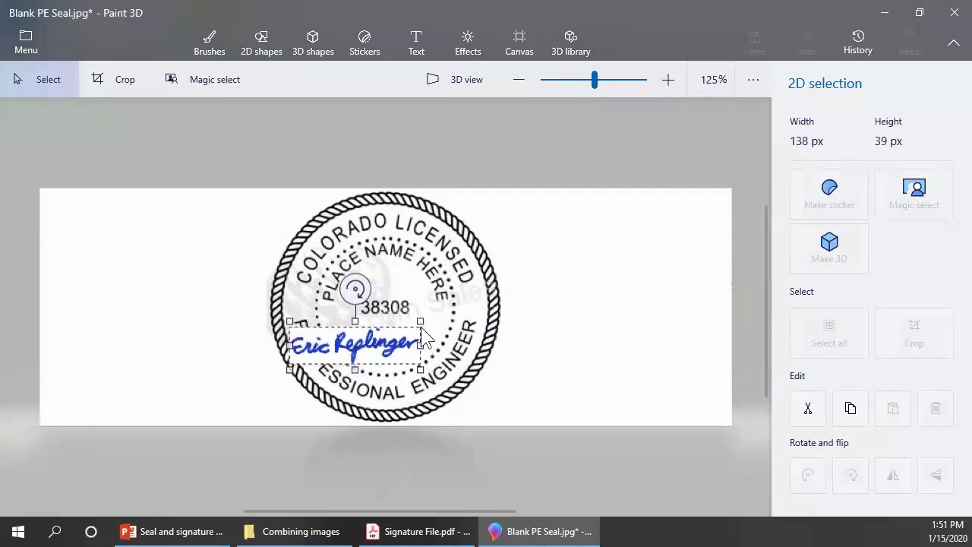
pyautogui.moveTo(313, 335)
pyautogui.mouseDown()
pyautogui.moveTo(358, 335)
pyautogui.moveTo(344, 325)
pyautogui.moveTo(368, 344)
pyautogui.mouseUp()
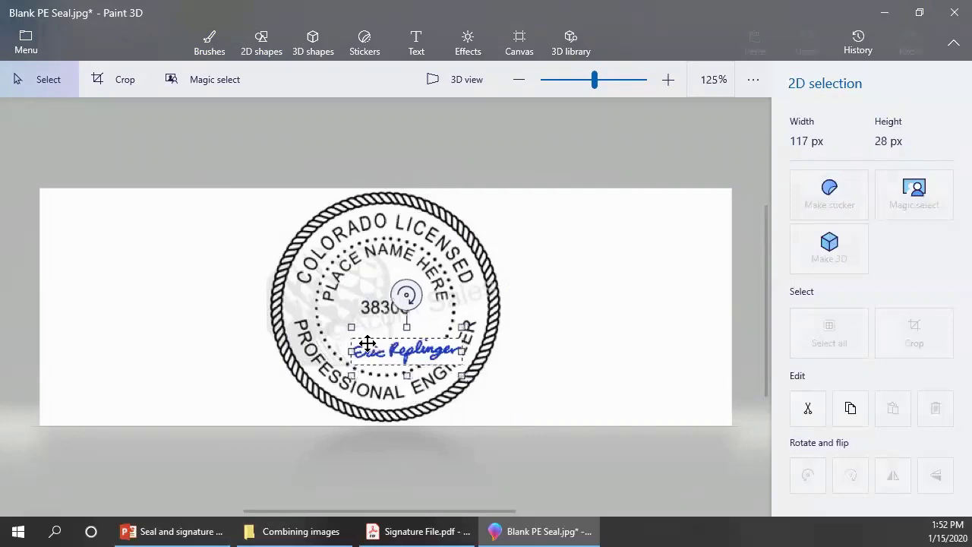
pyautogui.click(665, 81)
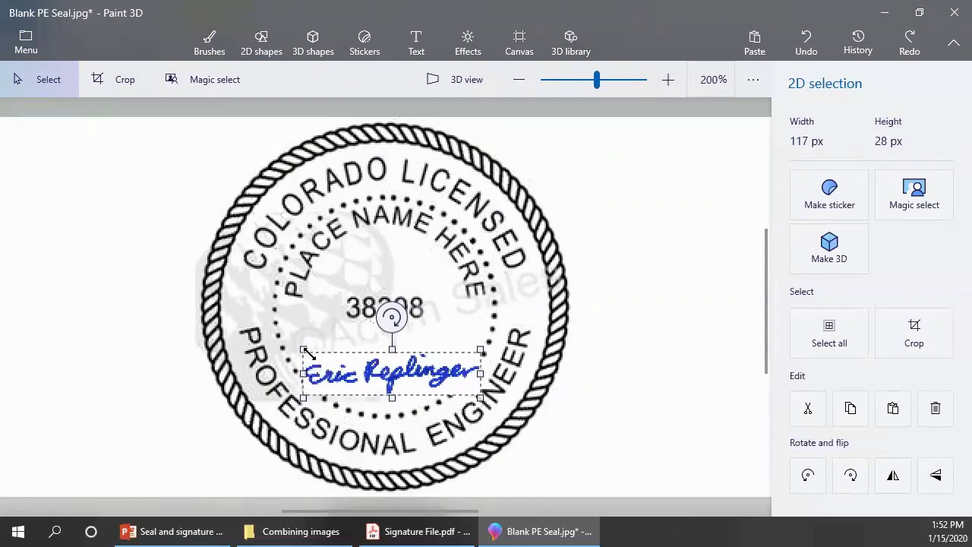
pyautogui.moveTo(305, 351); pyautogui.dragTo(319, 368)
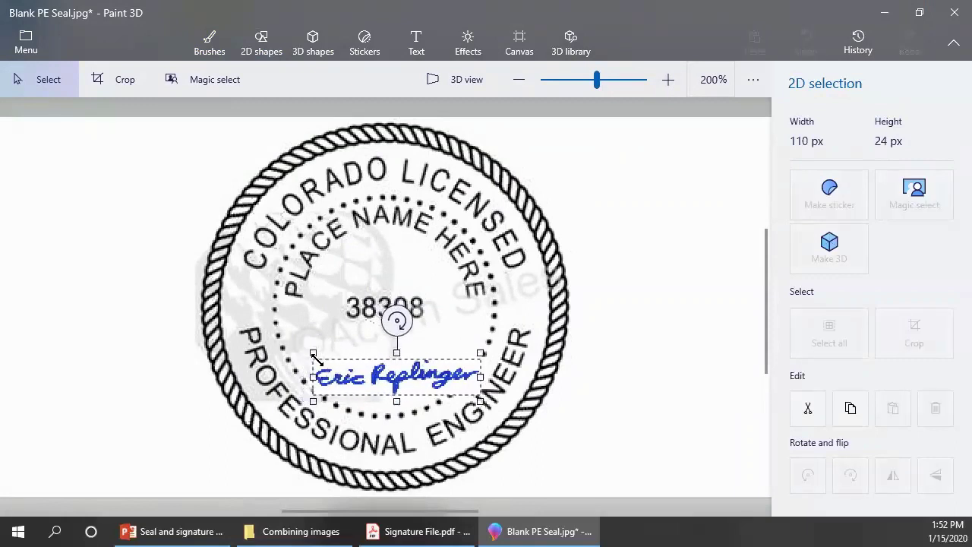
pyautogui.moveTo(382, 372); pyautogui.dragTo(372, 372)
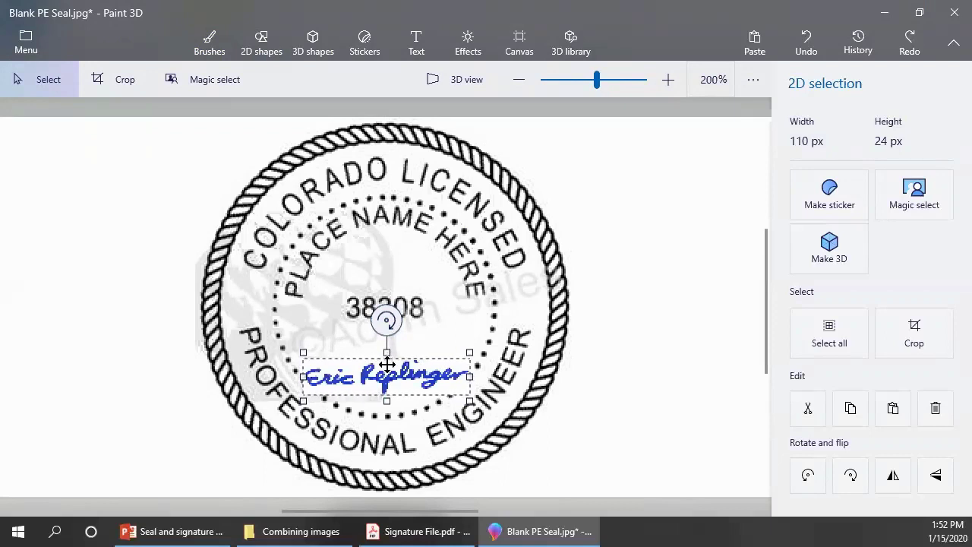
# Deselect the 110 × 24 px signature so it is fixed onto the seal below 38308
pyautogui.click(374, 392)
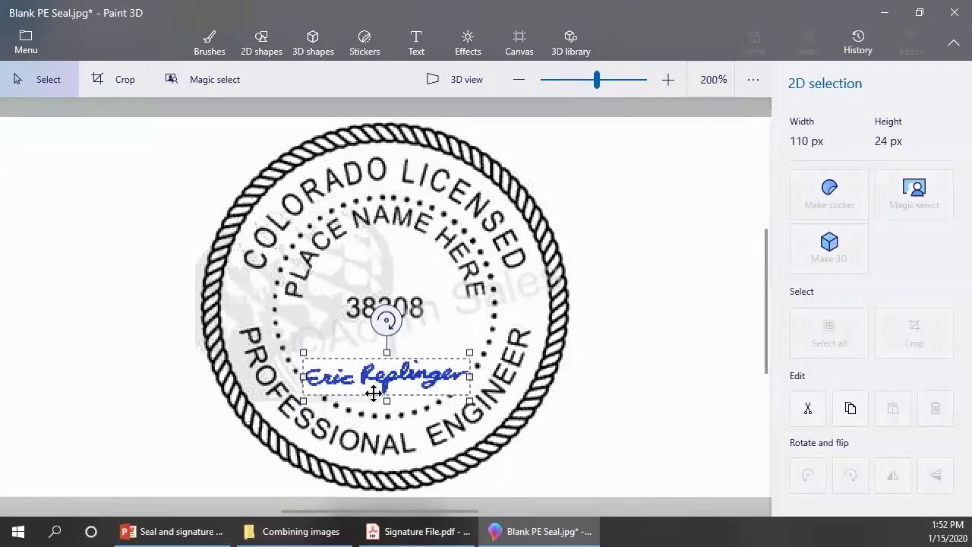
pyautogui.click(323, 405)
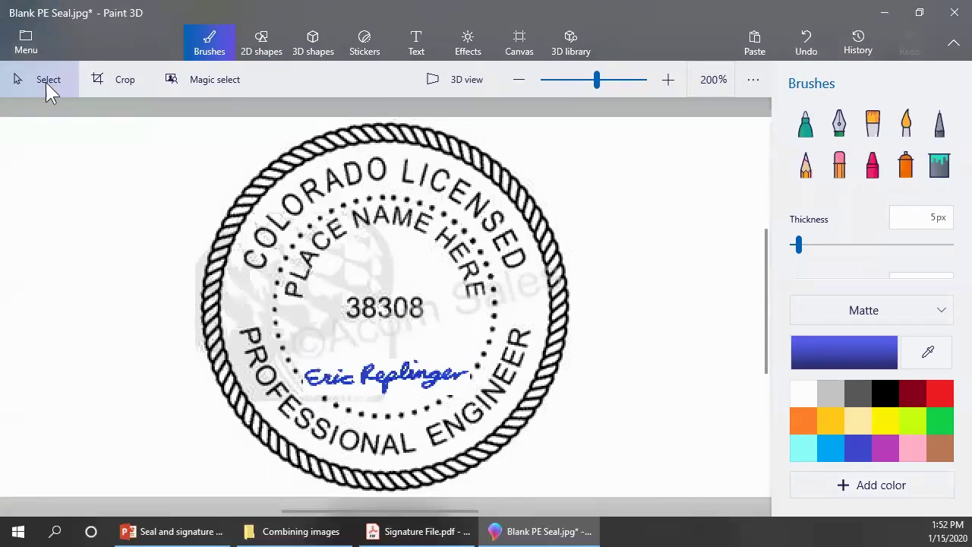
# Save a JPEG image copy of the seal named 'Signed PE Seal.jpg' in the Combining images folder
pyautogui.click(23, 34)
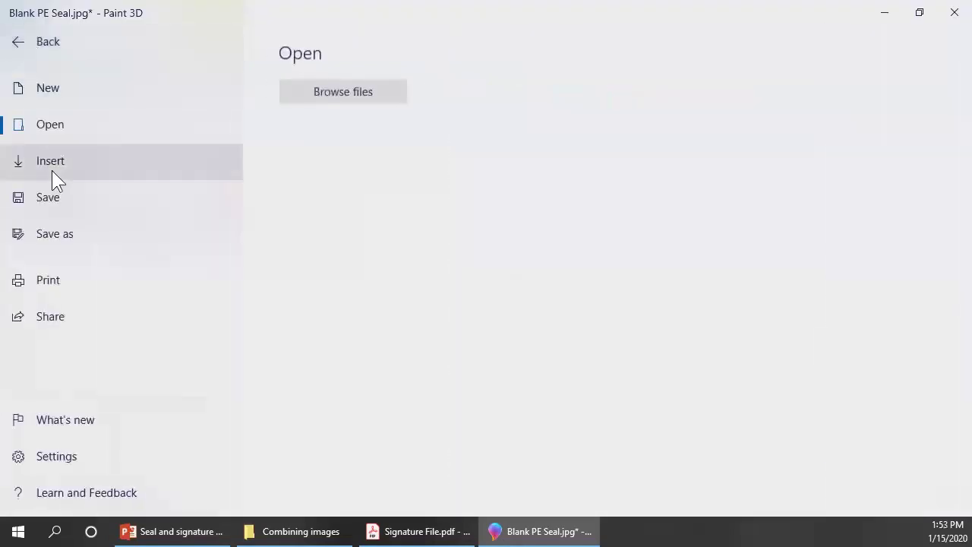
pyautogui.click(41, 228)
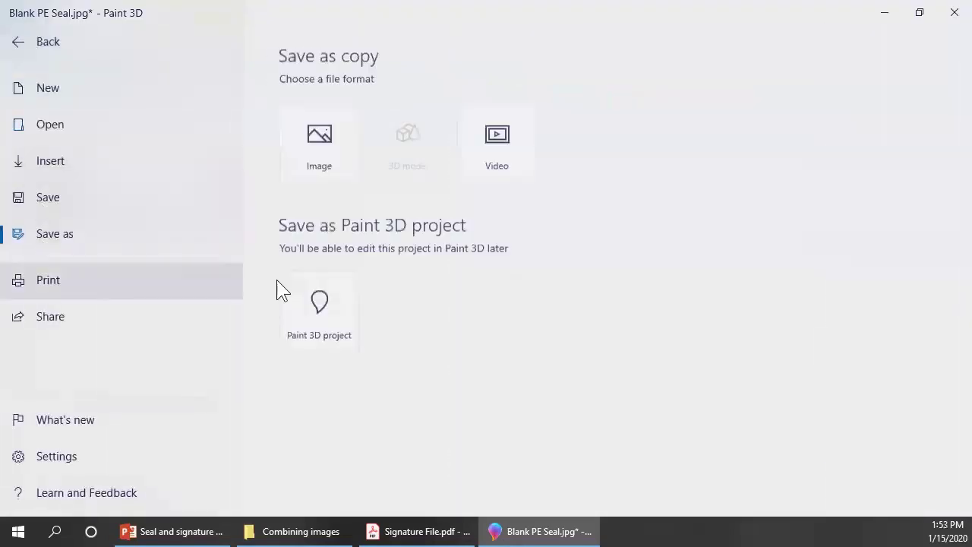
pyautogui.click(315, 146)
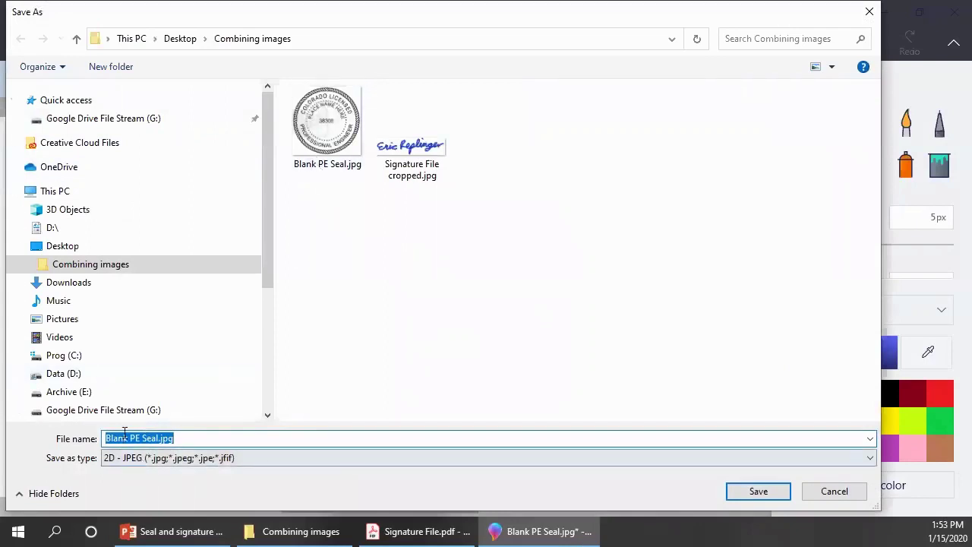
pyautogui.moveTo(128, 433); pyautogui.dragTo(87, 442)
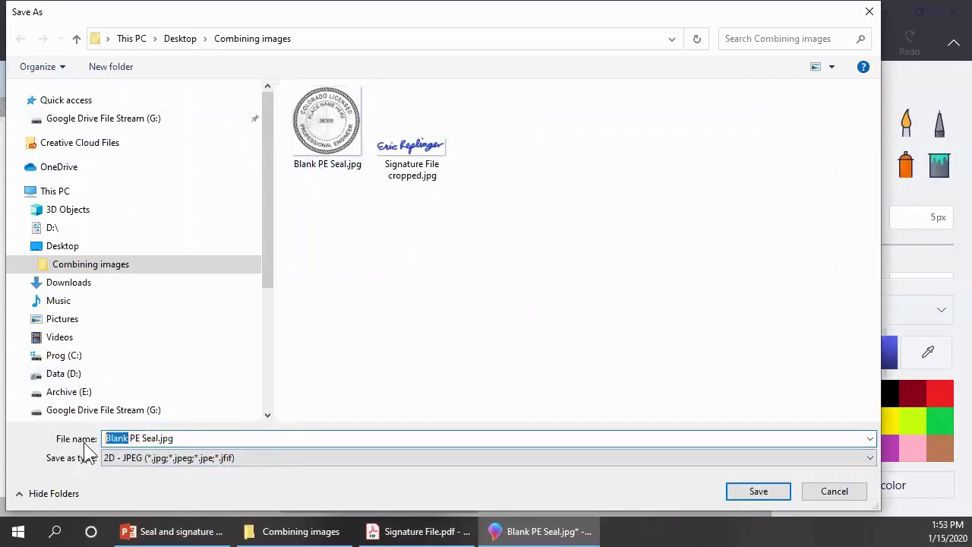
pyautogui.write('Signe')
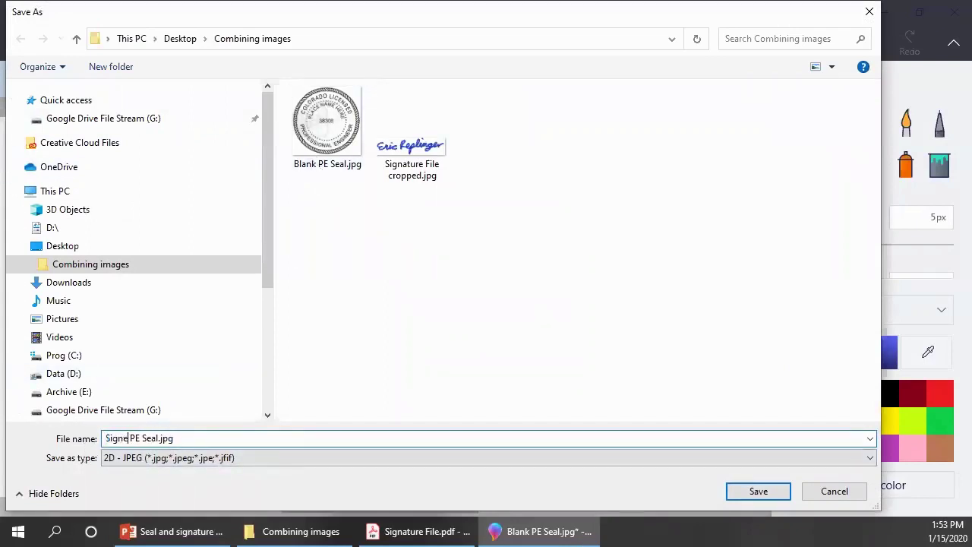
pyautogui.write('d')
pyautogui.click(772, 492)
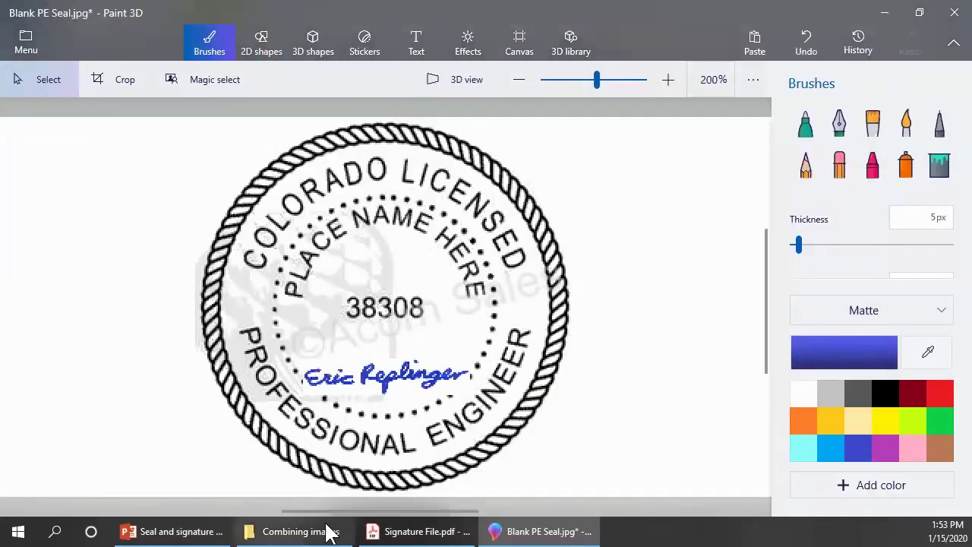
pyautogui.click(306, 530)
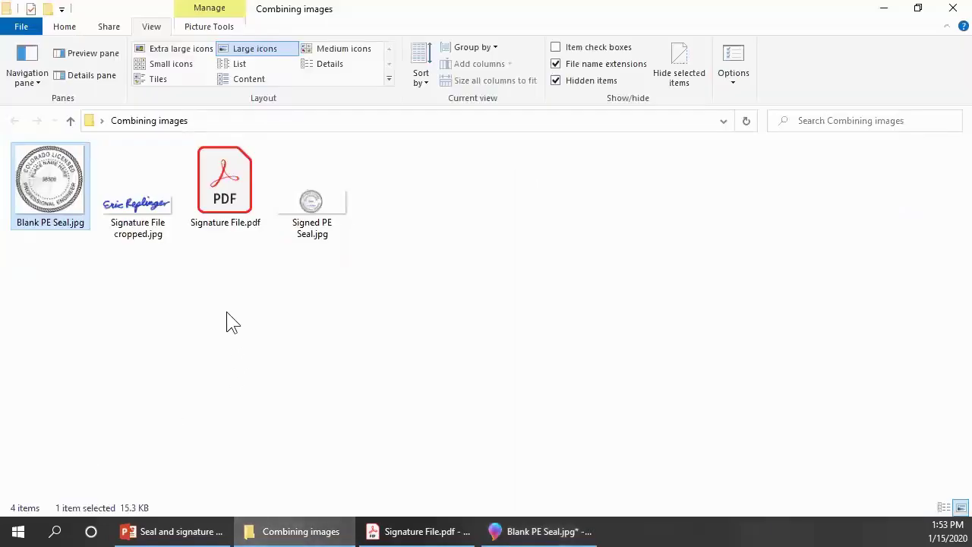
pyautogui.doubleClick(312, 201)
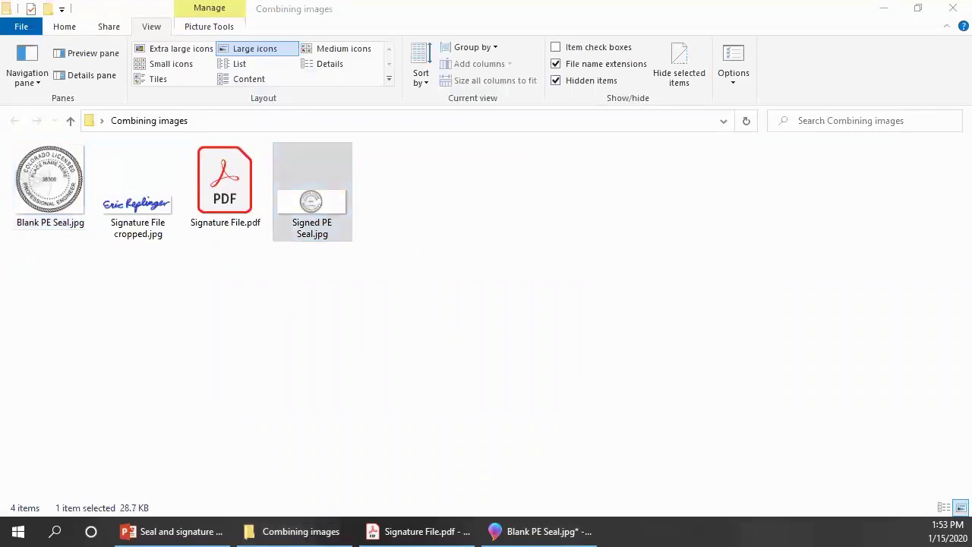